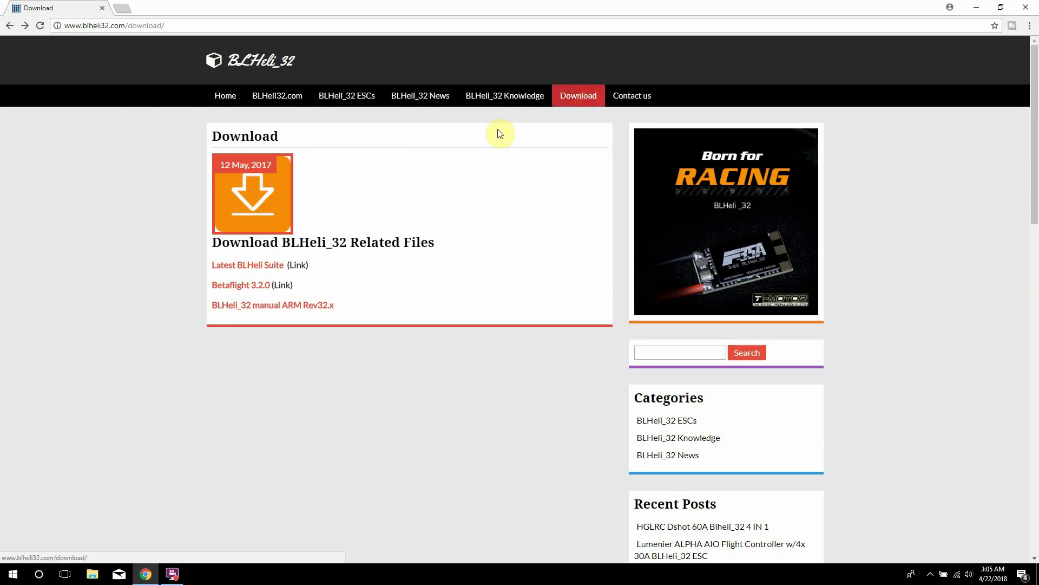
Open the Latest BLHeli Suite link to view its download folder, and minimize the browser
{"action": "left_click", "coordinate": [244, 268]}
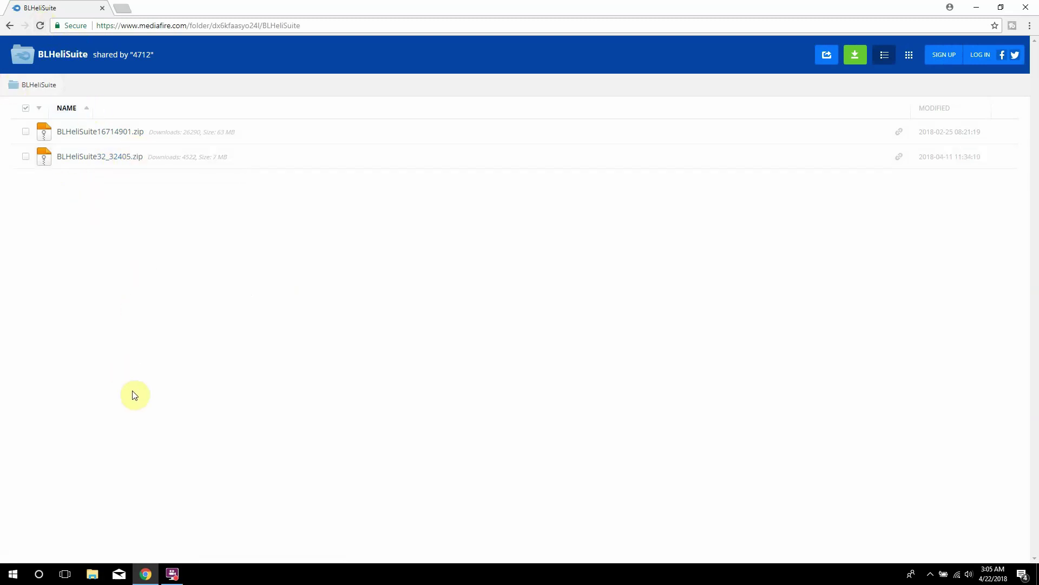
{"action": "left_click", "coordinate": [975, 6]}
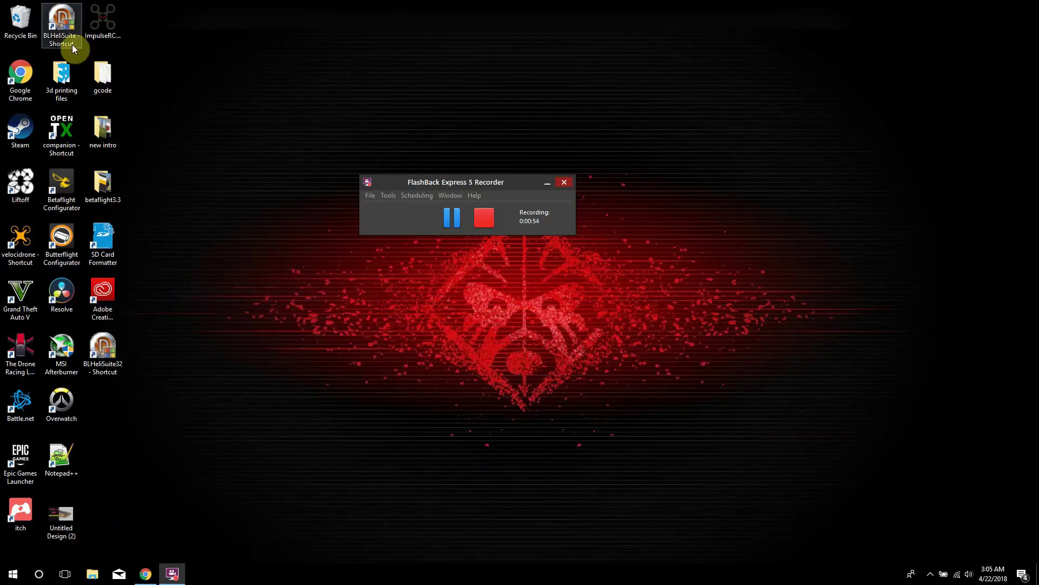
Launch BLHeliSuite32 from its desktop shortcut, allow it to run despite the SmartScreen block, and maximize its window
{"action": "double_click", "coordinate": [108, 358]}
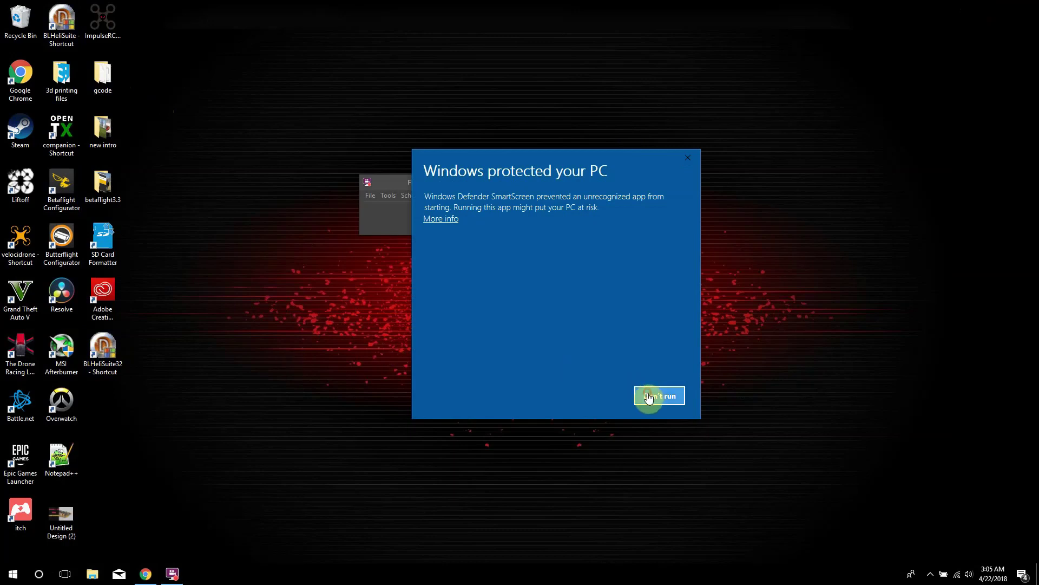
{"action": "left_click", "coordinate": [444, 219]}
{"action": "left_click", "coordinate": [589, 397]}
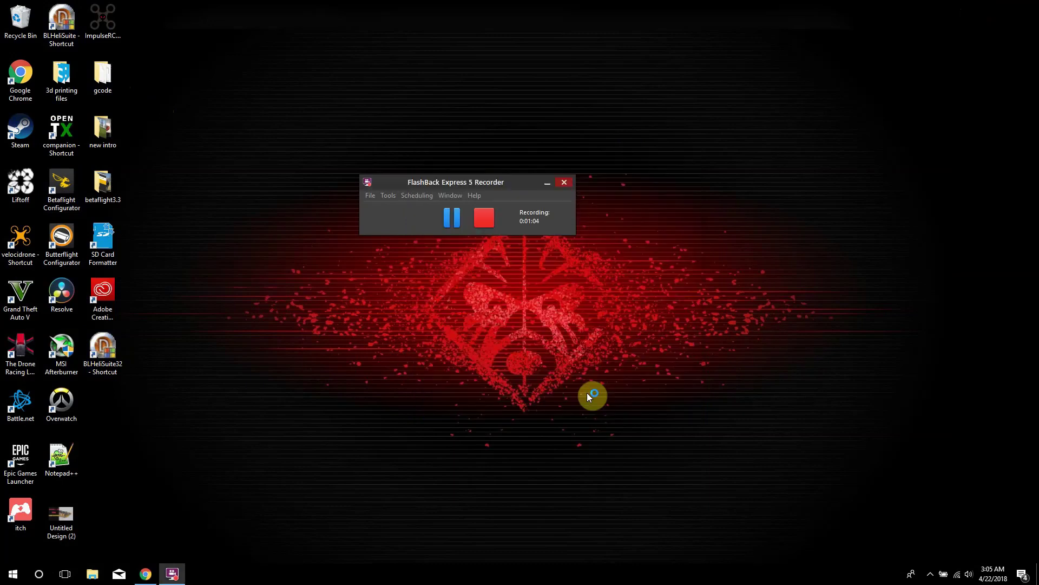
{"action": "left_click", "coordinate": [547, 182]}
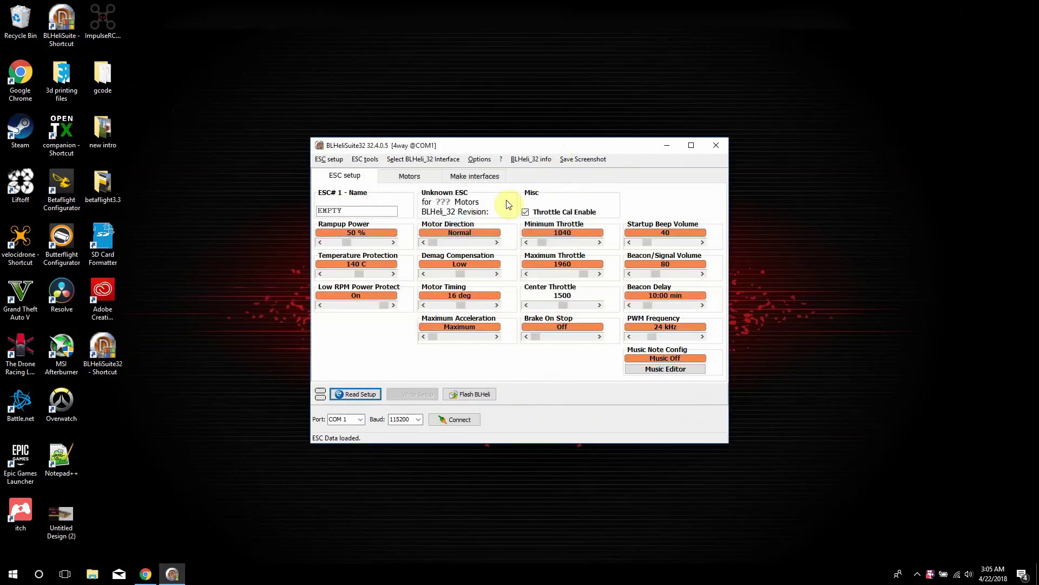
{"action": "left_click", "coordinate": [691, 147]}
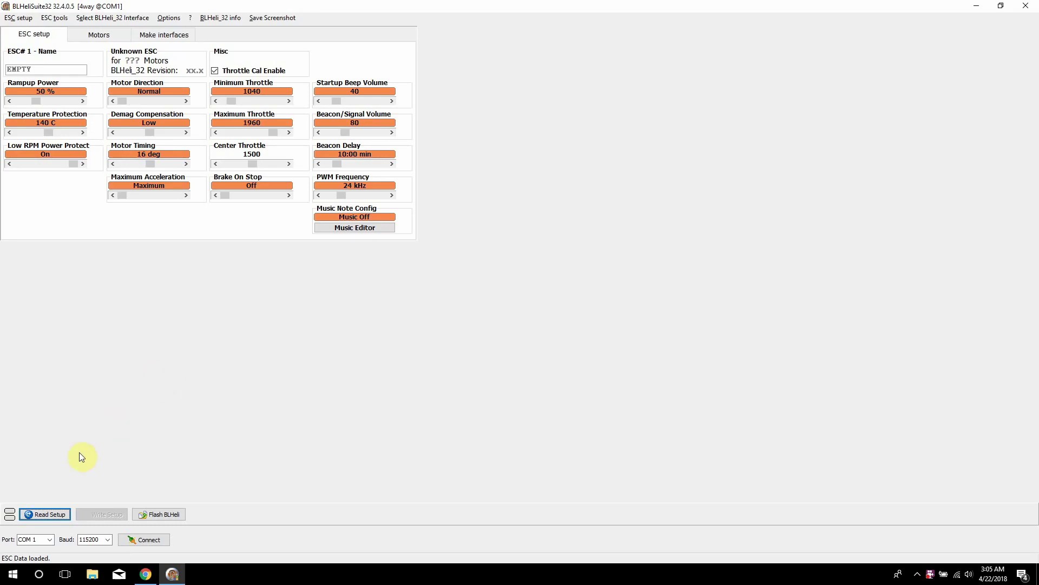
Try to read the ESC setup and connect to the flight controller through COM 1
{"action": "left_click", "coordinate": [51, 517]}
{"action": "left_click", "coordinate": [515, 323]}
{"action": "left_click", "coordinate": [131, 543]}
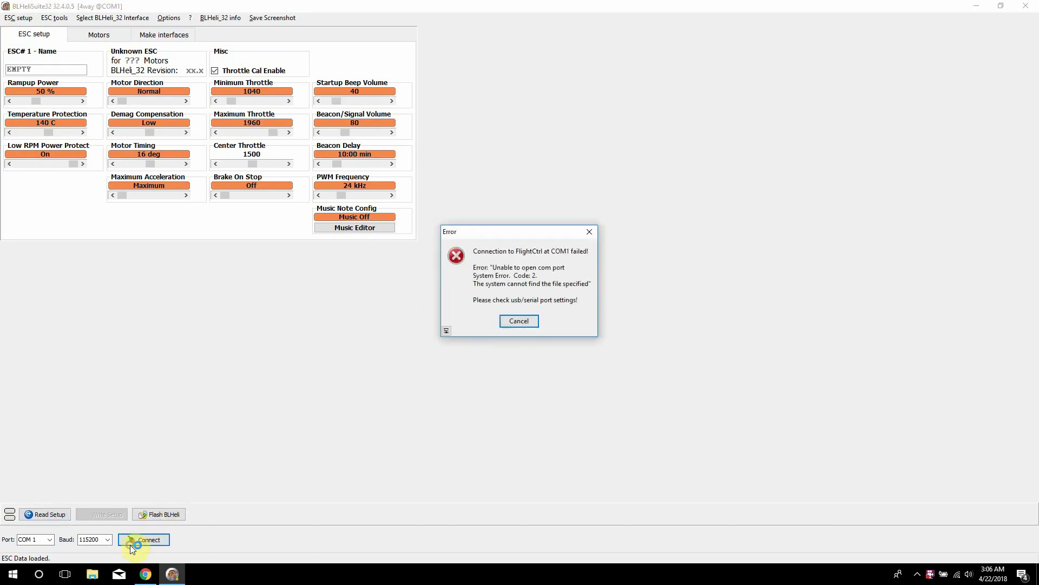
{"action": "left_click", "coordinate": [518, 321]}
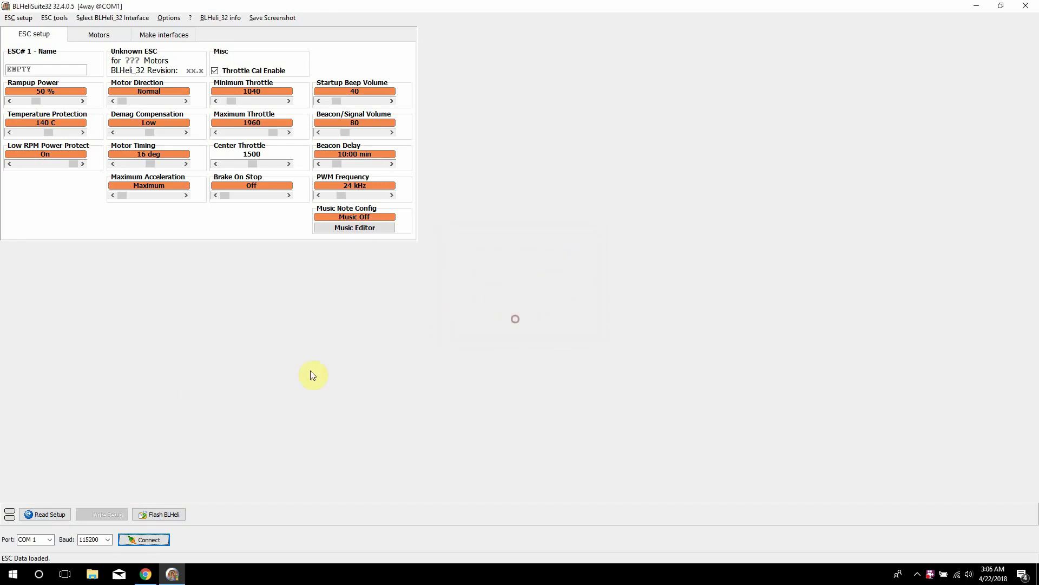
Set the port to COM3 (STMicroelectronics Virtual COM Port) and connect to the flight controller
{"action": "left_click", "coordinate": [50, 539]}
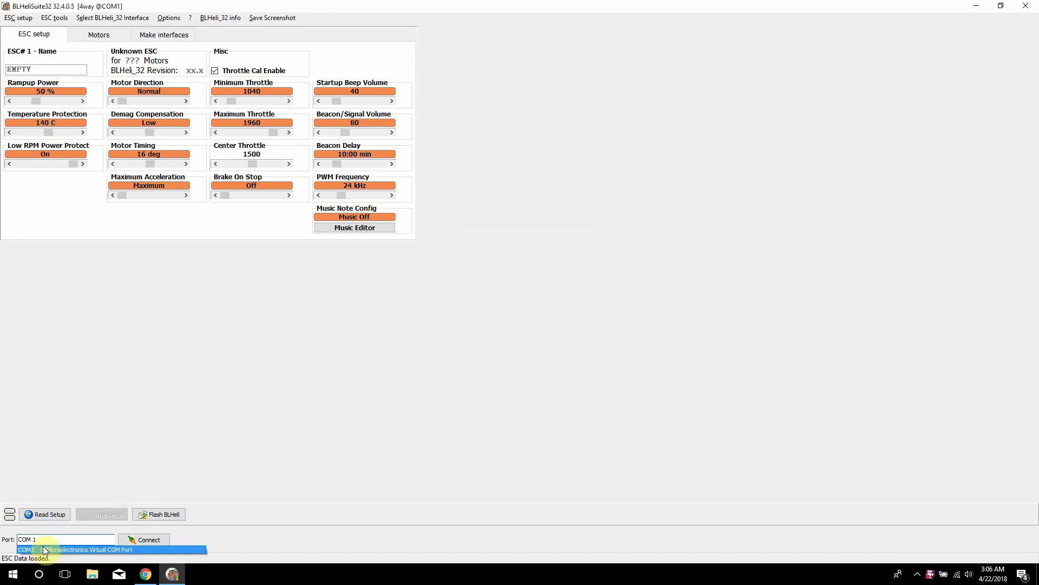
{"action": "left_click", "coordinate": [40, 548]}
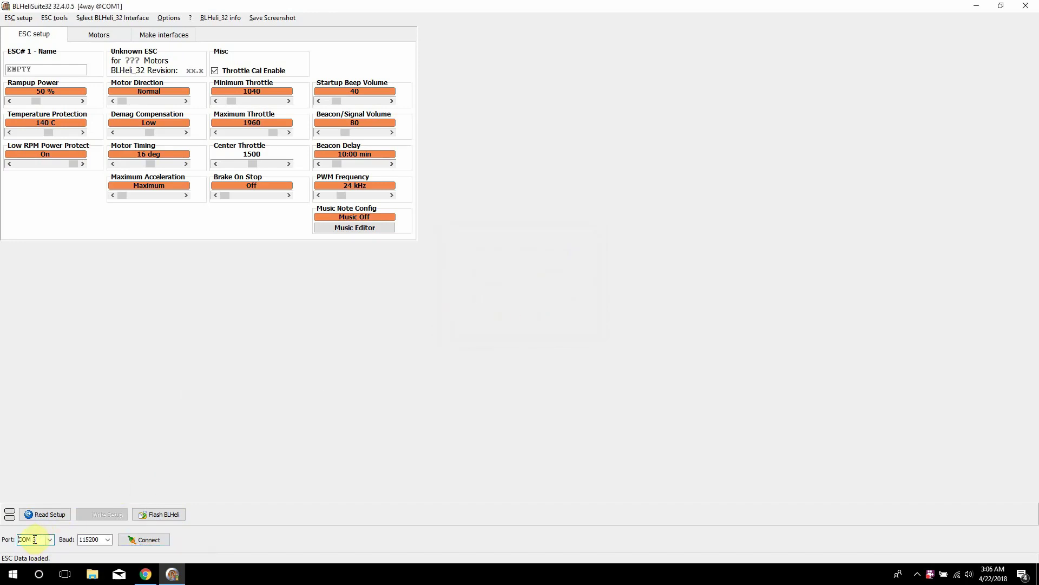
{"action": "left_click", "coordinate": [50, 539]}
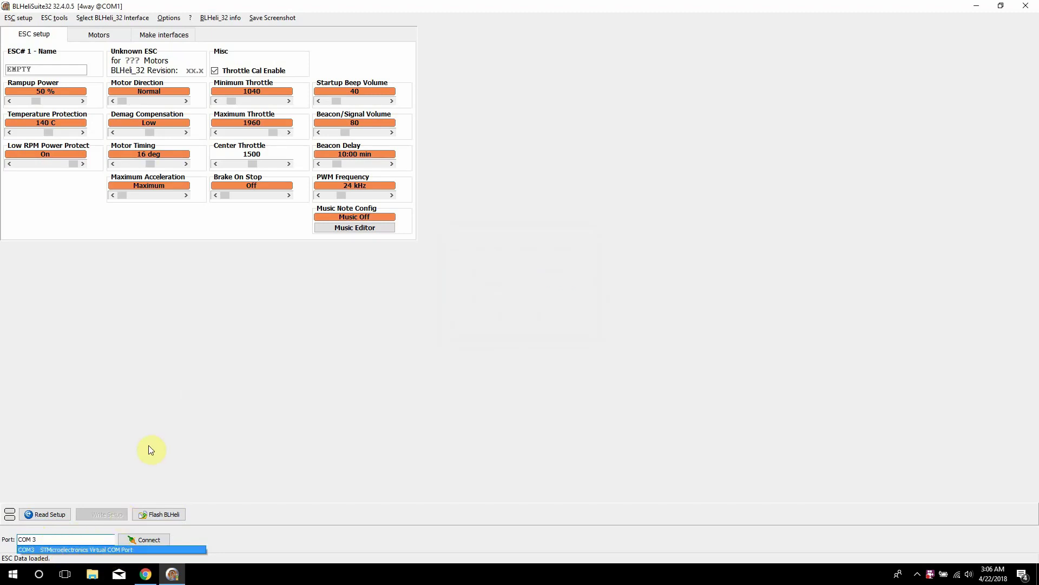
{"action": "left_click", "coordinate": [102, 514]}
{"action": "left_click", "coordinate": [50, 539]}
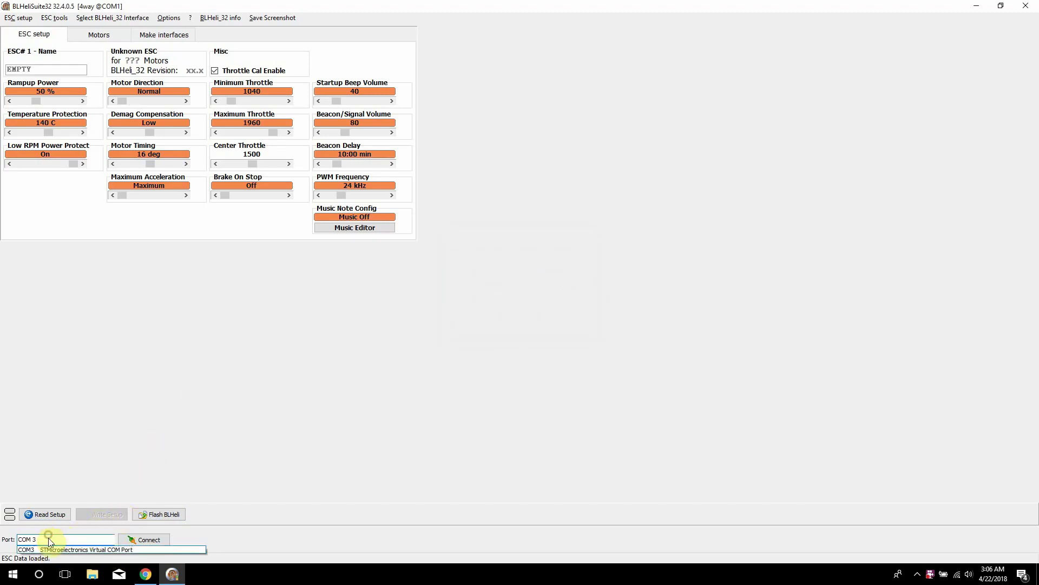
{"action": "left_click", "coordinate": [148, 457]}
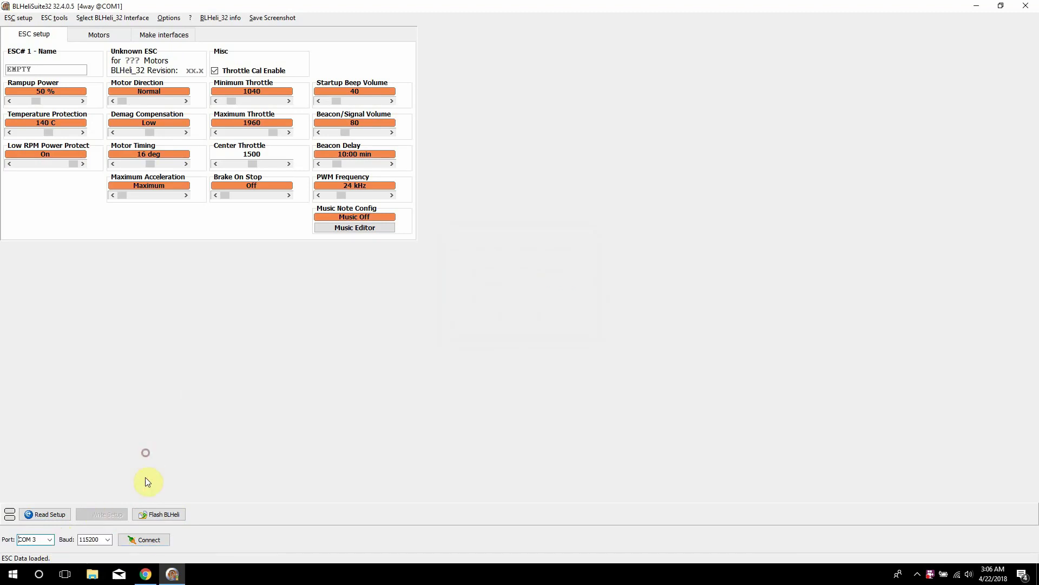
{"action": "left_click", "coordinate": [140, 538]}
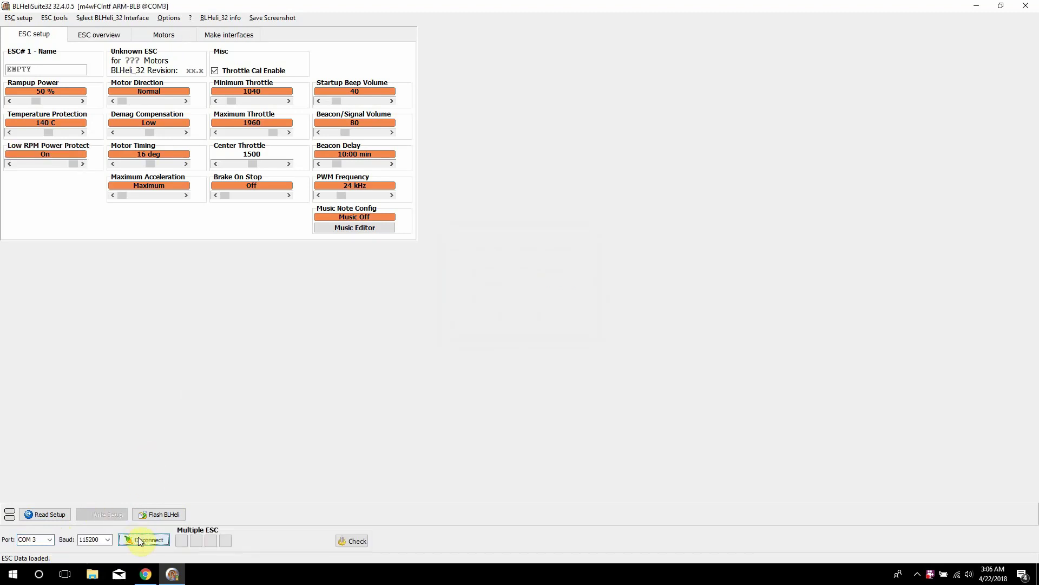
Try to detect the ESCs attached to the connected flight controller
{"action": "left_click", "coordinate": [351, 537]}
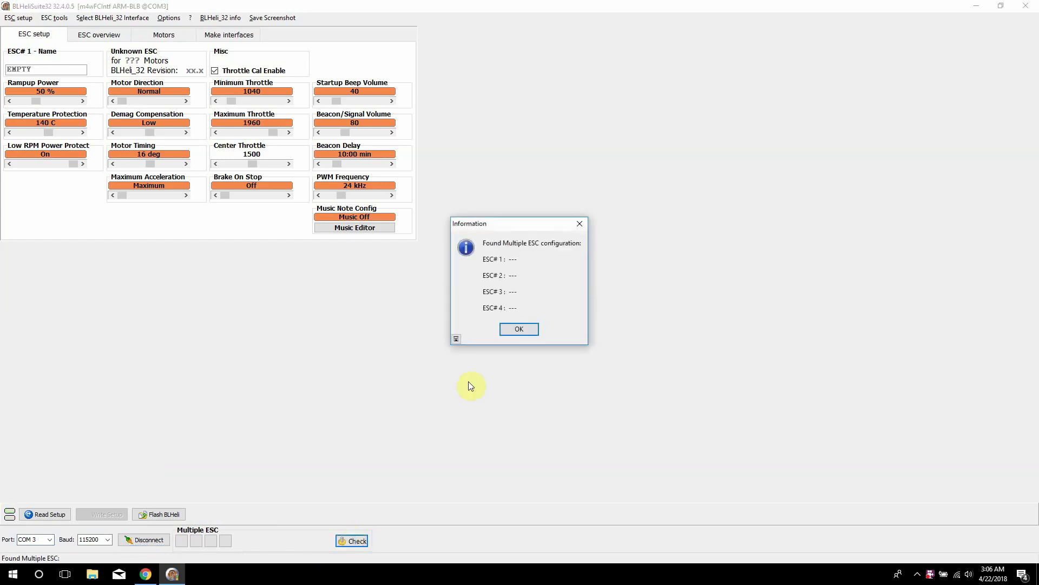
{"action": "left_click", "coordinate": [524, 333]}
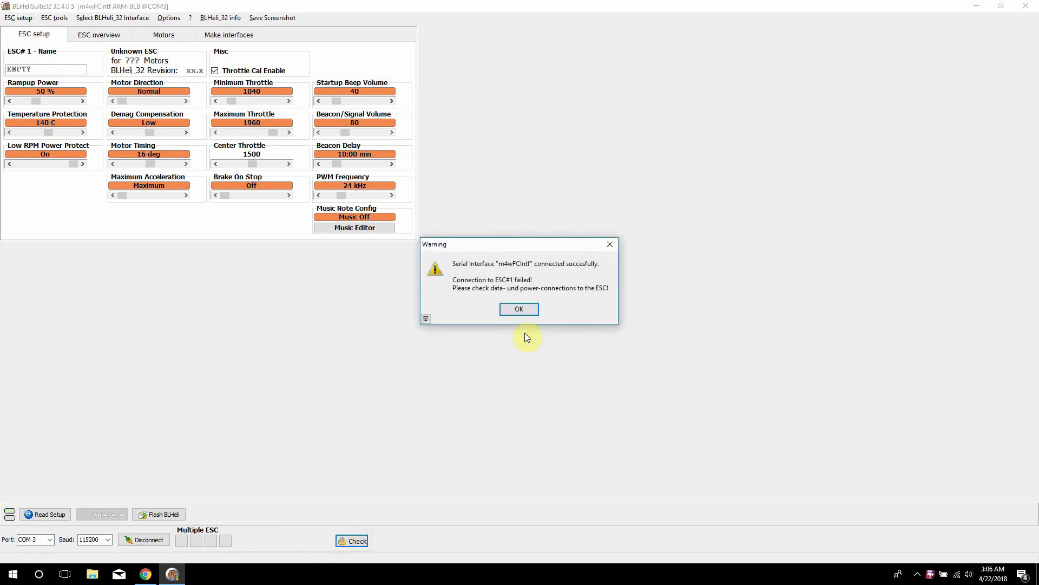
{"action": "left_click", "coordinate": [521, 312]}
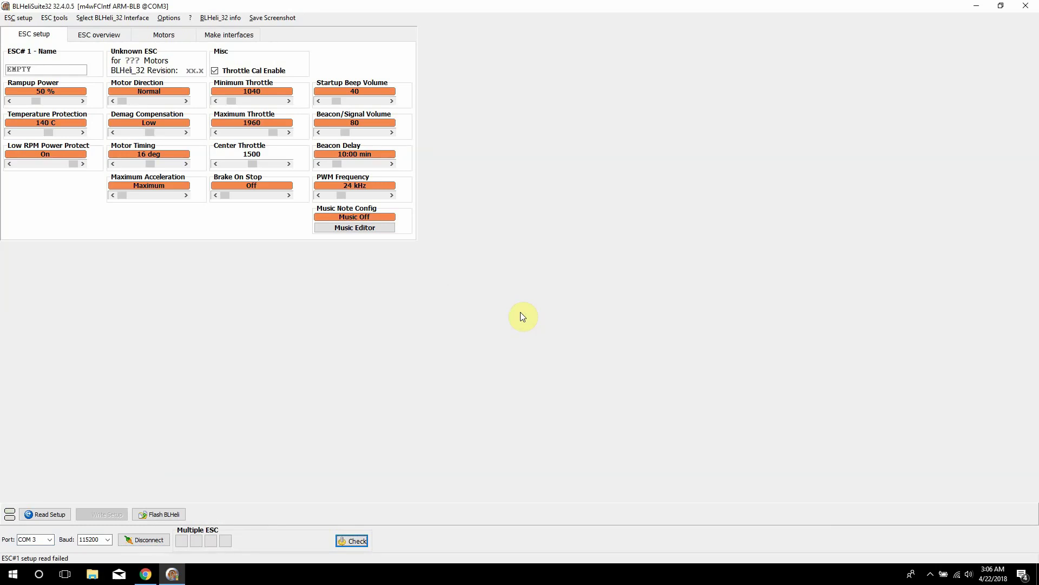
Repeat the check for all connected ESCs and load their setup
{"action": "left_click", "coordinate": [338, 539]}
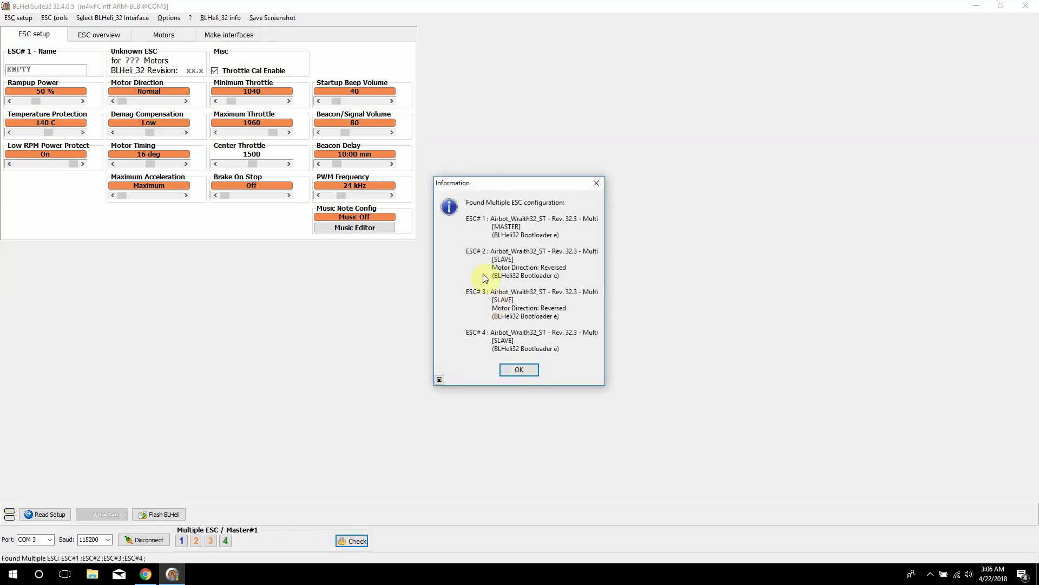
{"action": "left_click", "coordinate": [516, 373]}
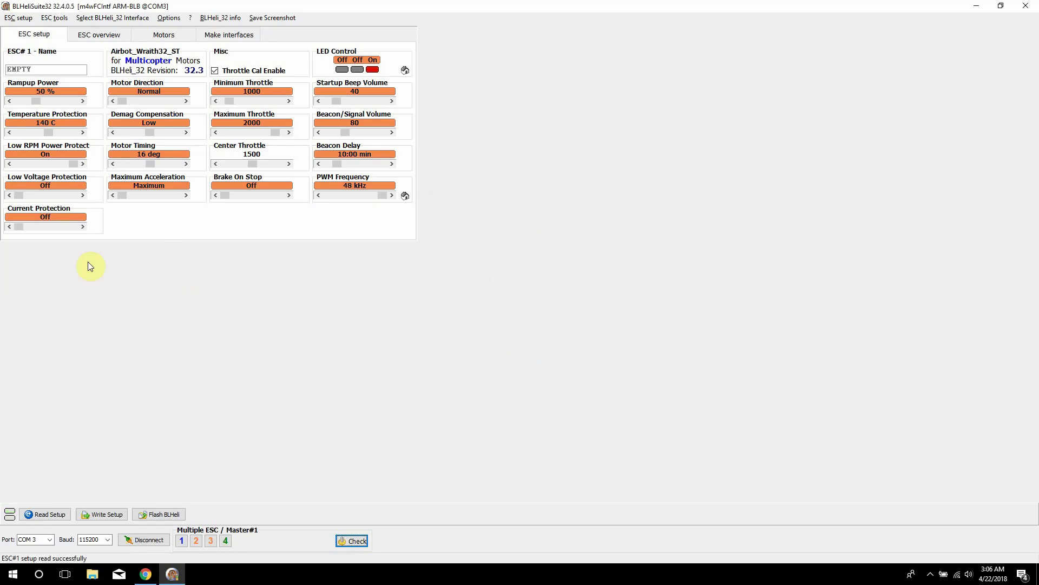
Flash ESC #1 with Airbot_Wraith32_ST MULTI Rev. 32.4, write the current settings to it, and dismiss the flash assistant for ESC #2
{"action": "left_click", "coordinate": [147, 512]}
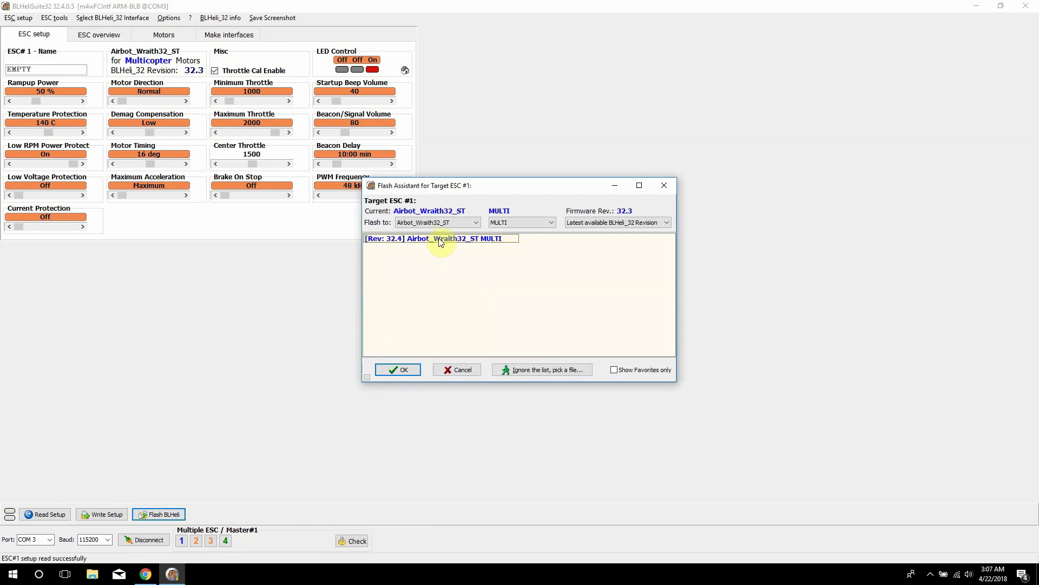
{"action": "double_click", "coordinate": [440, 241]}
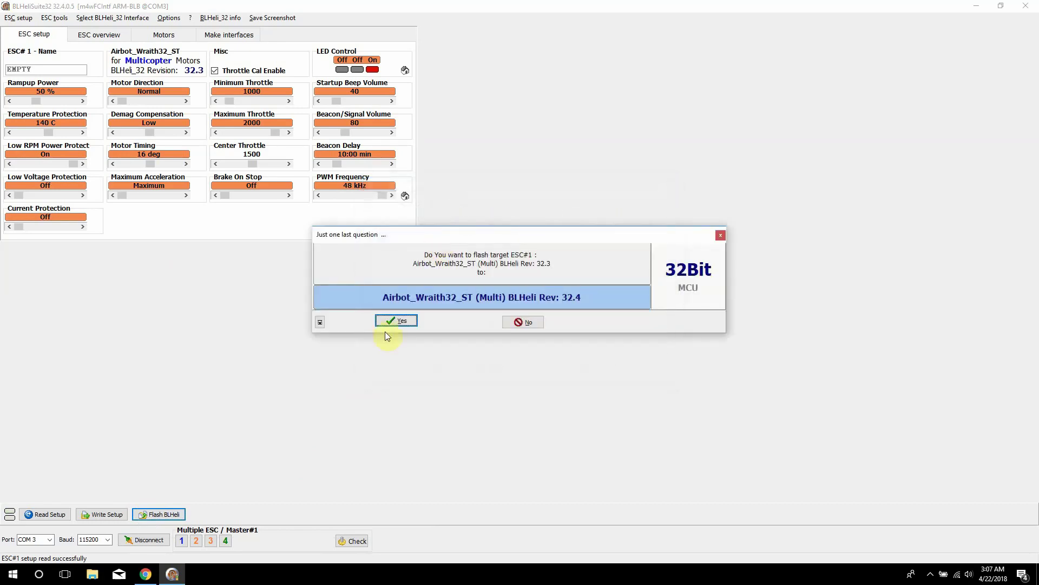
{"action": "left_click", "coordinate": [396, 322]}
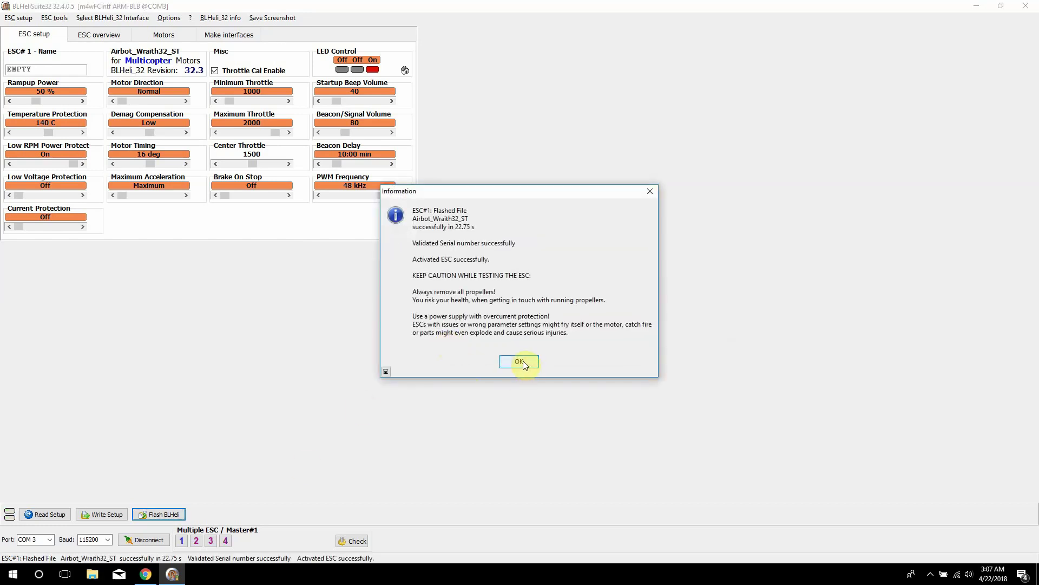
{"action": "left_click", "coordinate": [523, 362]}
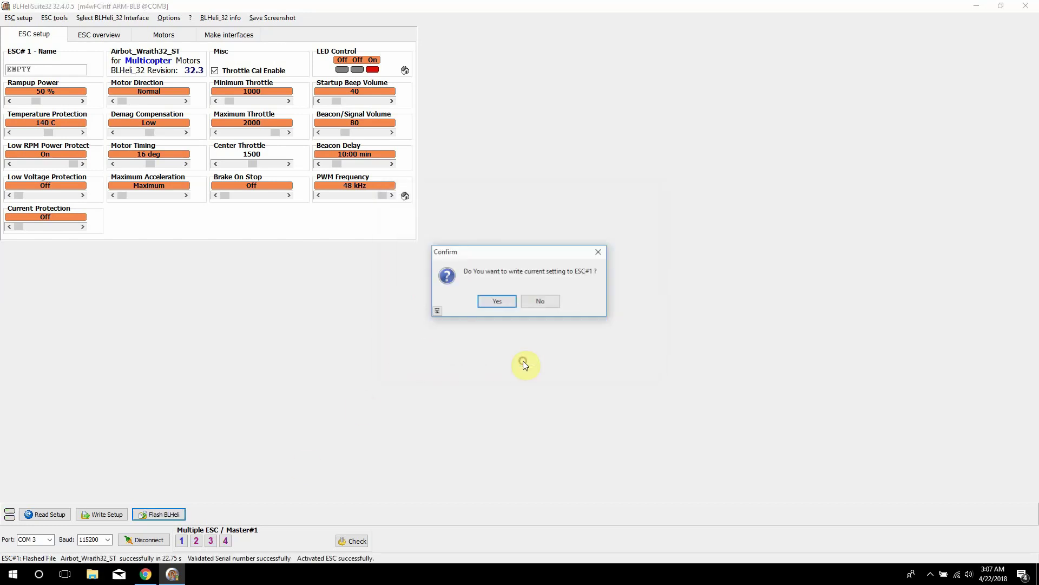
{"action": "left_click", "coordinate": [497, 301]}
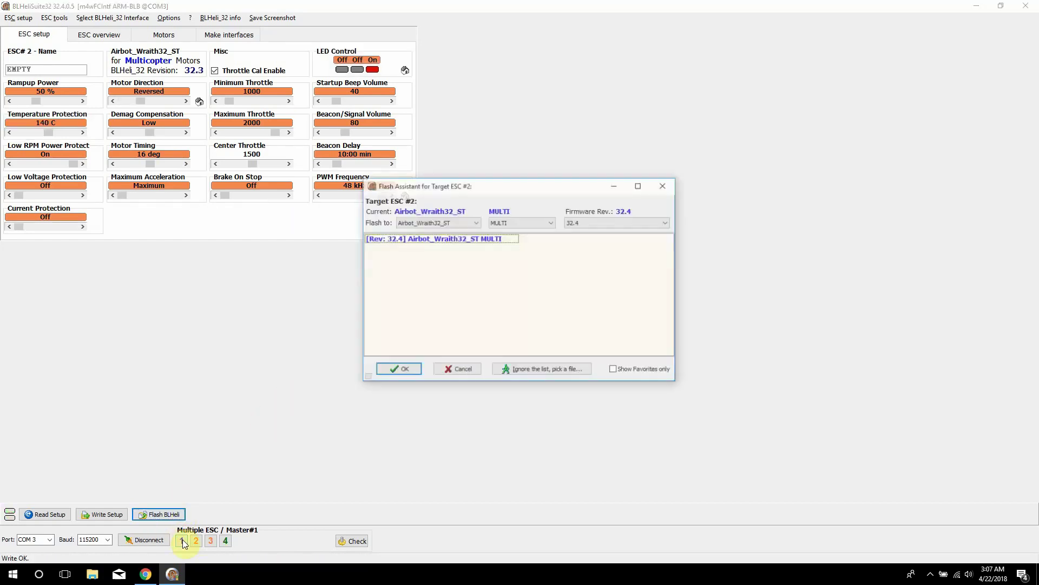
{"action": "left_click", "coordinate": [667, 186]}
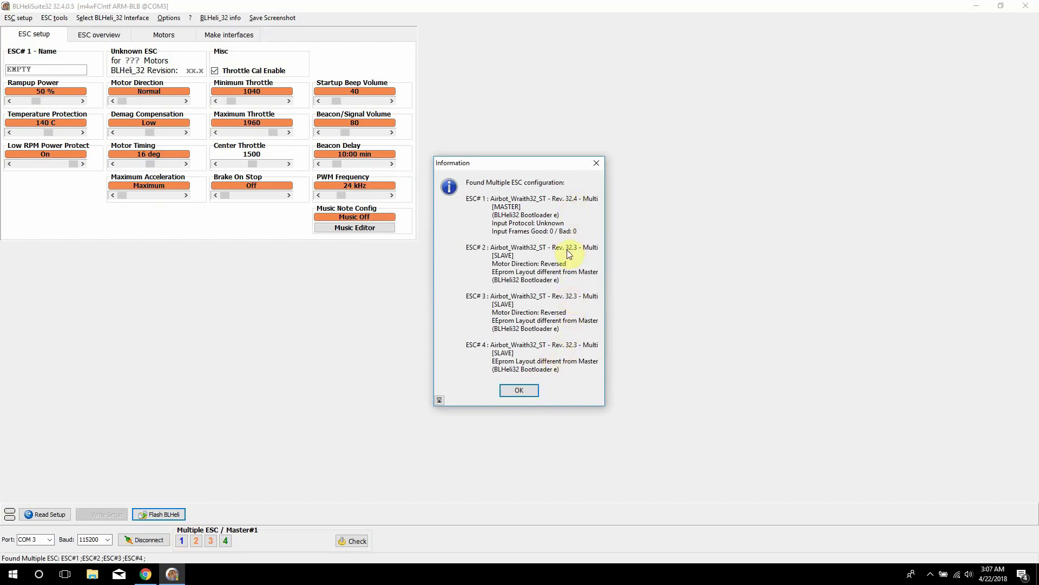
{"action": "left_click", "coordinate": [513, 392]}
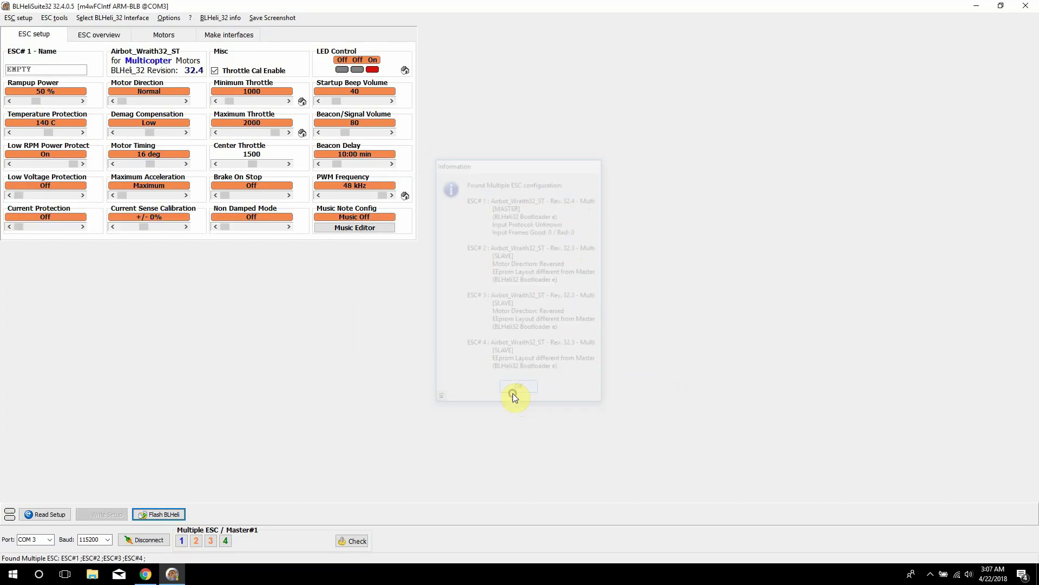
Deselect ESCs 1, 3 and 4 so that only ESC #2 is the single target
{"action": "left_click", "coordinate": [185, 542]}
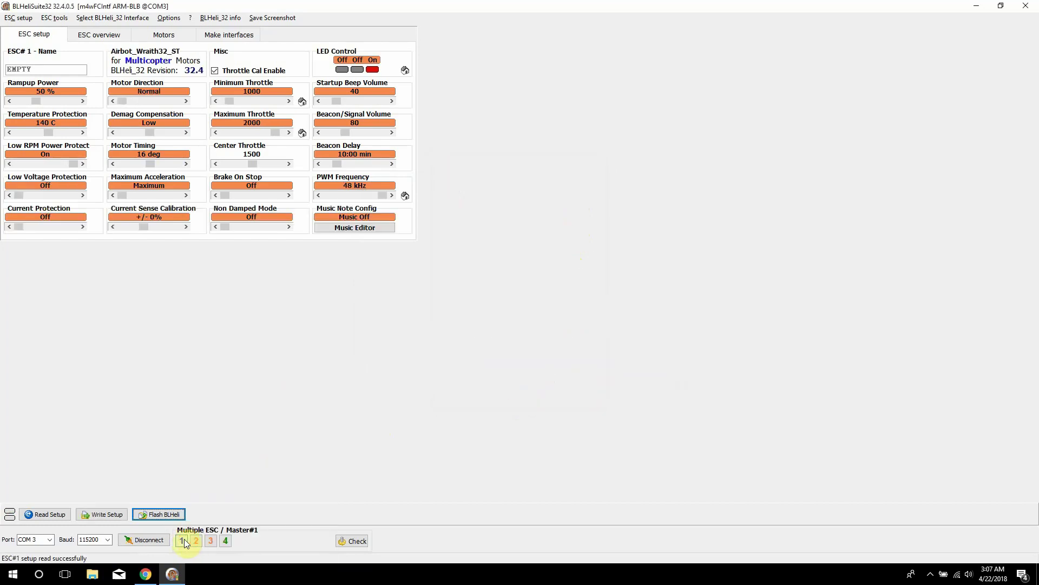
{"action": "left_click", "coordinate": [181, 540]}
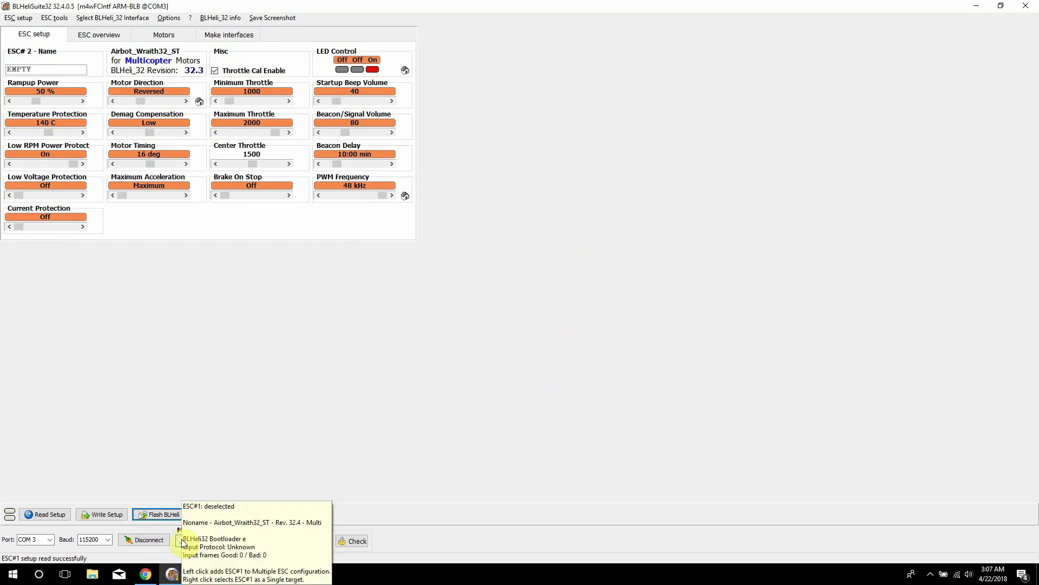
{"action": "left_click", "coordinate": [210, 541]}
{"action": "left_click", "coordinate": [222, 540]}
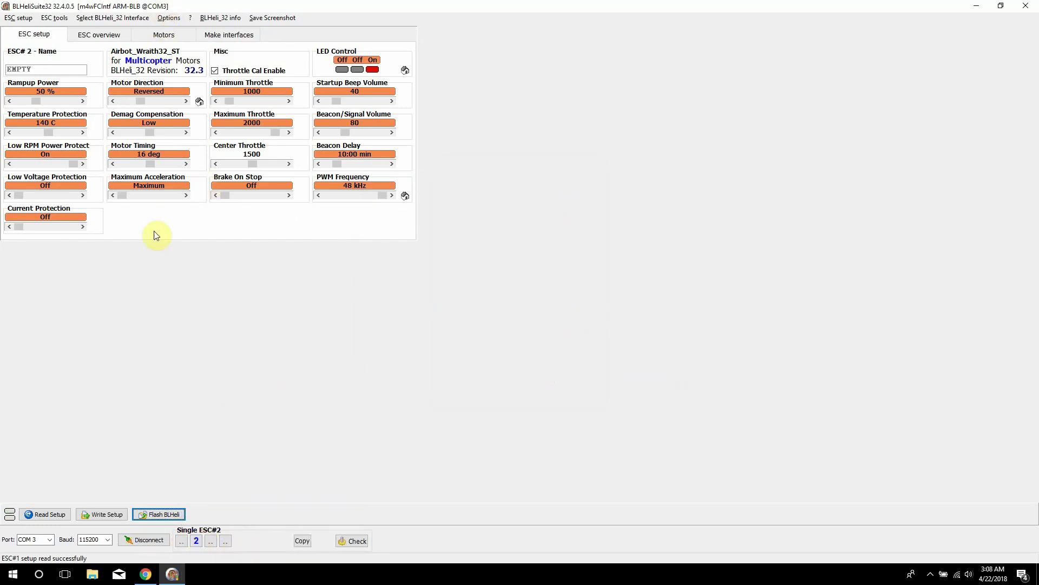
Flash ESC #2 with Airbot_Wraith32_ST MULTI Rev. 32.4 and write the current settings back to it
{"action": "left_click", "coordinate": [156, 515]}
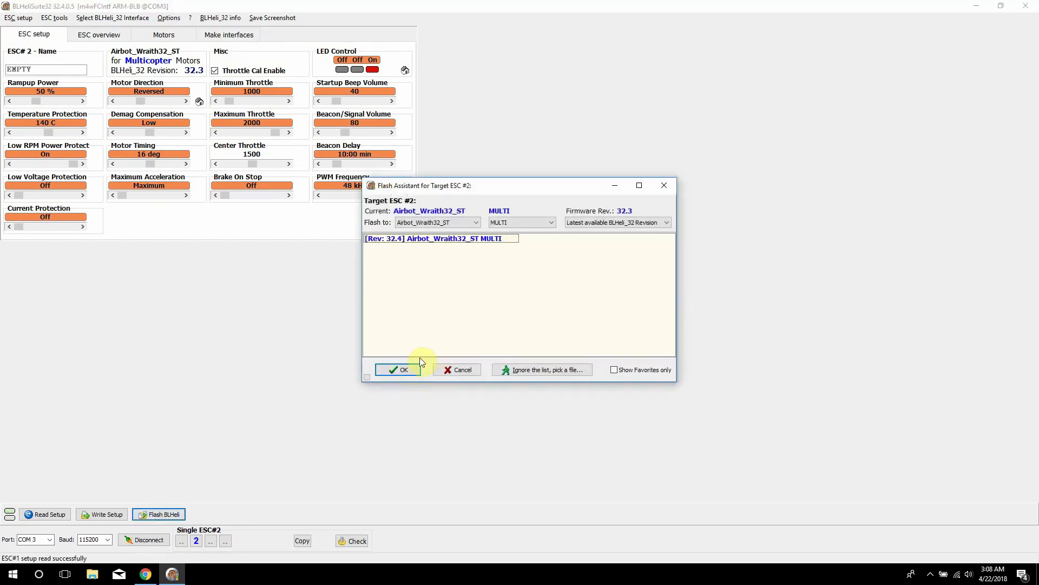
{"action": "left_click", "coordinate": [405, 369]}
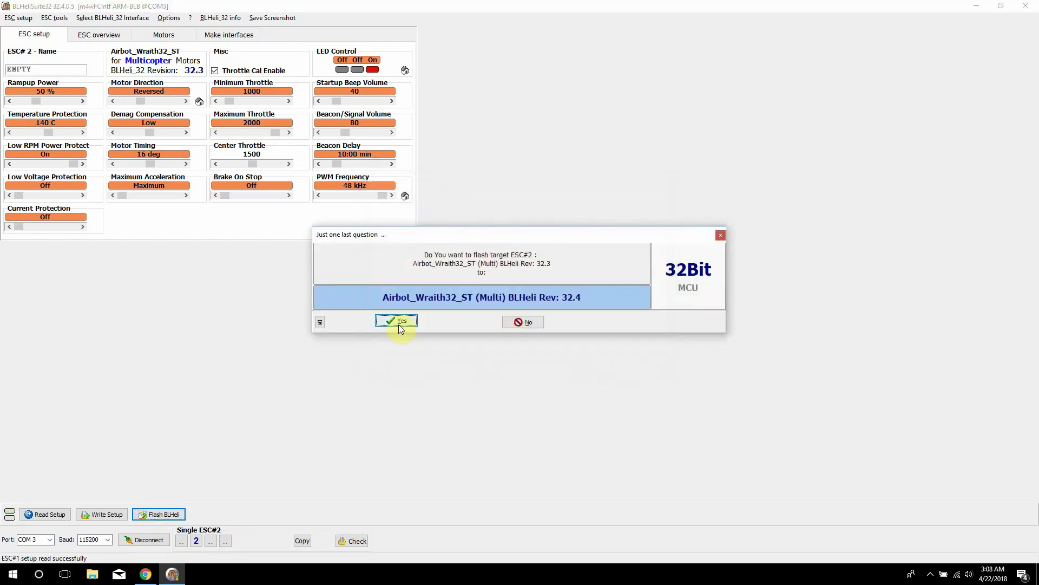
{"action": "left_click", "coordinate": [399, 323]}
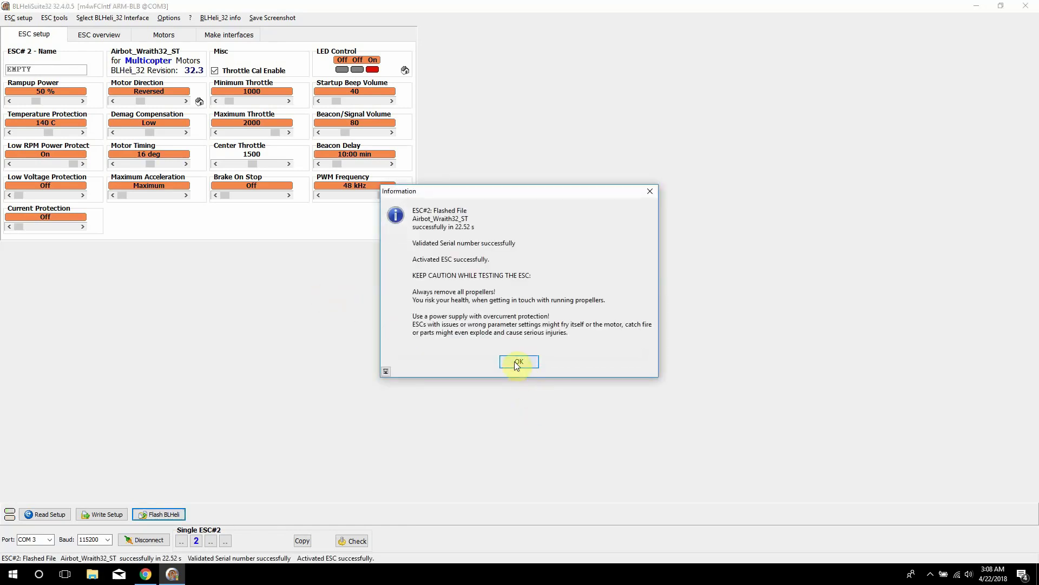
{"action": "left_click", "coordinate": [516, 363]}
{"action": "left_click", "coordinate": [497, 305]}
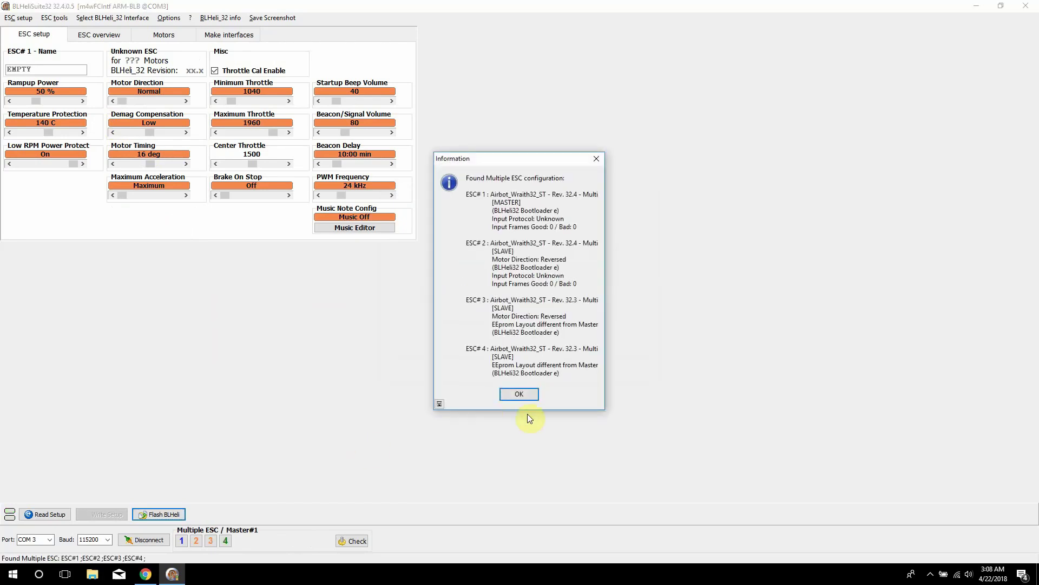
{"action": "left_click", "coordinate": [518, 393]}
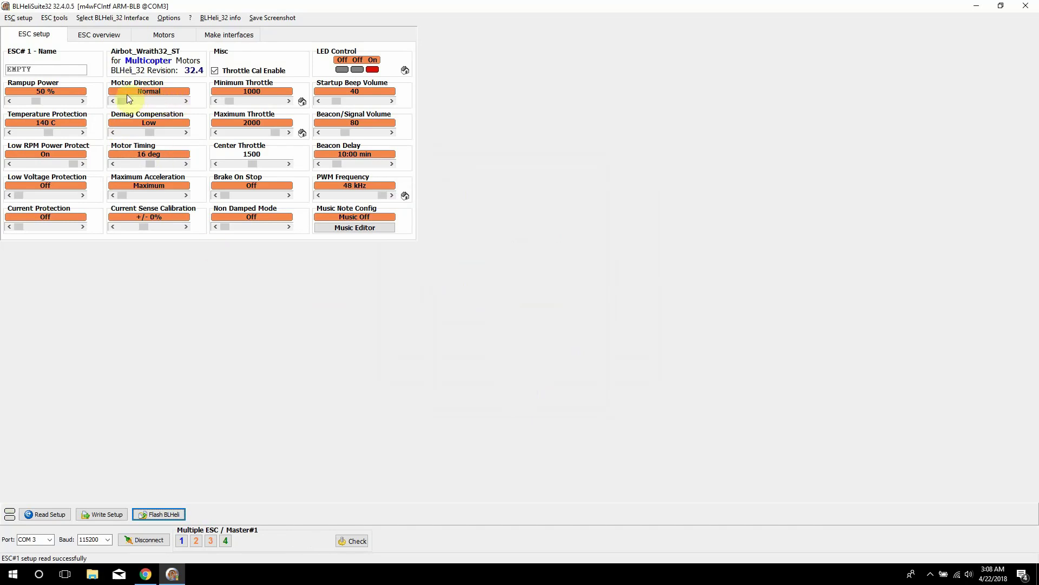
Cycle the motor direction through Bidirectional 3D and Bidirectional 3D Rev, and return it to Normal
{"action": "left_click", "coordinate": [186, 102]}
{"action": "left_click", "coordinate": [186, 101]}
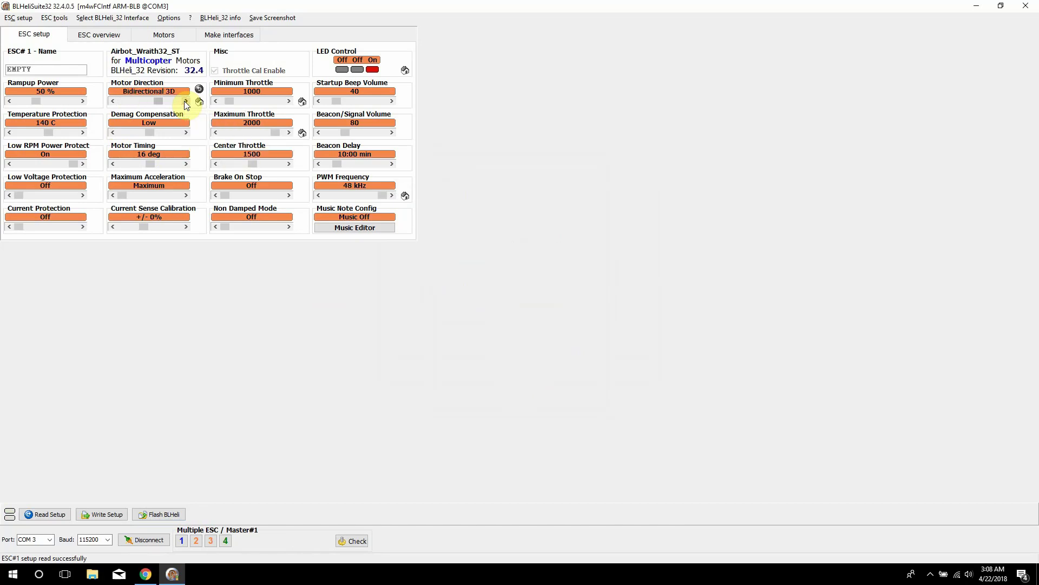
{"action": "left_click", "coordinate": [185, 101]}
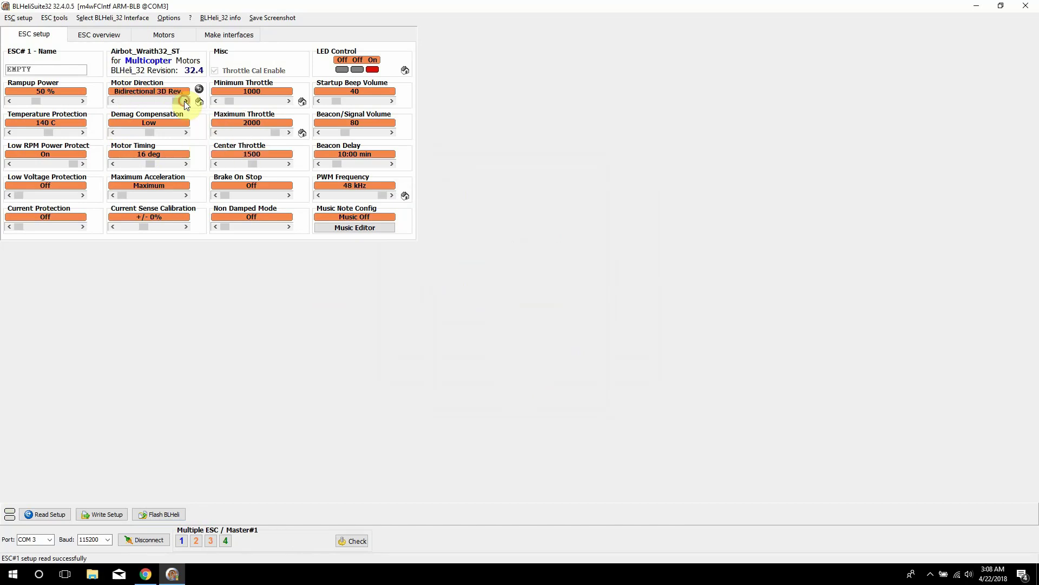
{"action": "left_click", "coordinate": [113, 101]}
{"action": "left_click", "coordinate": [113, 101]}
{"action": "left_click", "coordinate": [113, 101]}
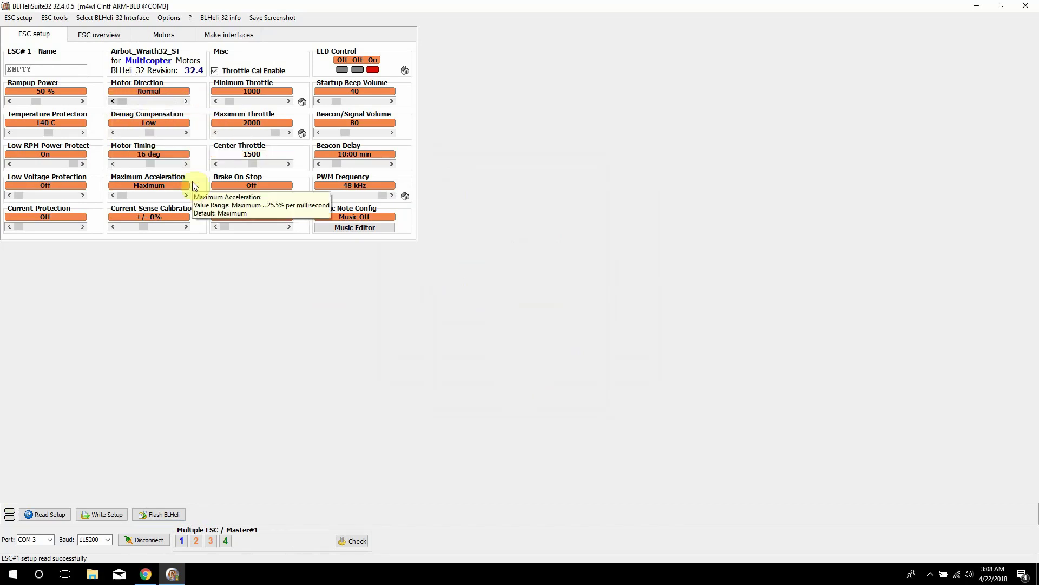
Toggle ESC #1 out of and back into the multiple-ESC selection, and narrow the selection to ESC #1 as the single target
{"action": "left_click", "coordinate": [181, 538]}
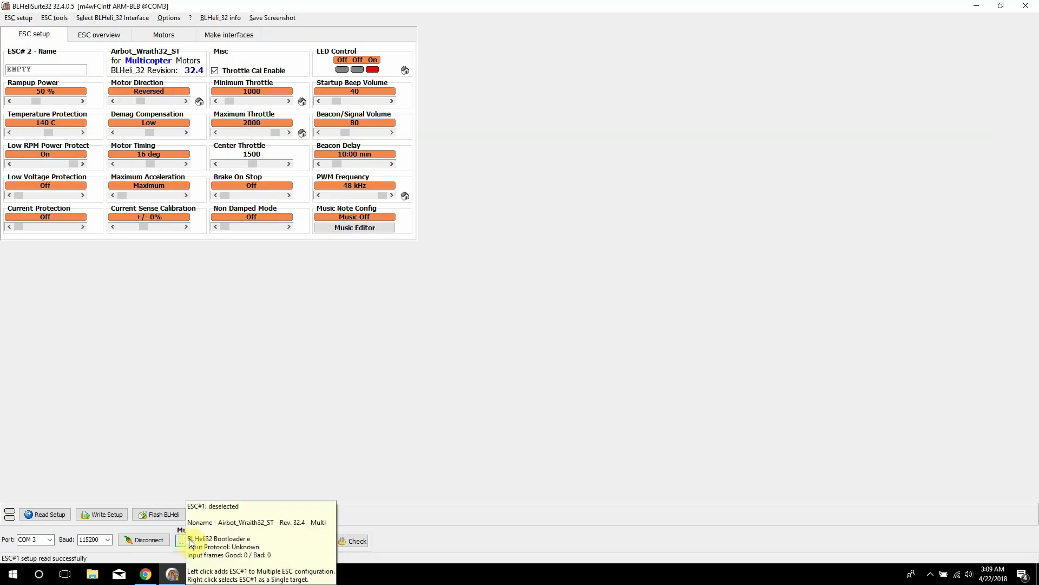
{"action": "left_click", "coordinate": [183, 539]}
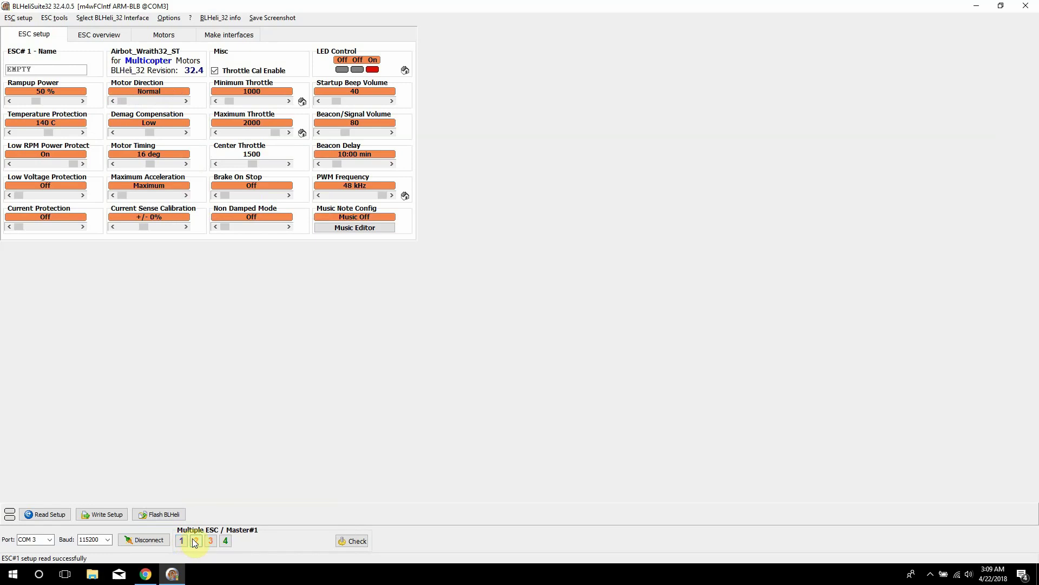
{"action": "left_click", "coordinate": [196, 542]}
{"action": "left_click", "coordinate": [225, 539]}
Switch ESC #1's motor direction to Reversed and back to Normal, and restore the selection of all four ESCs
{"action": "left_click", "coordinate": [183, 101]}
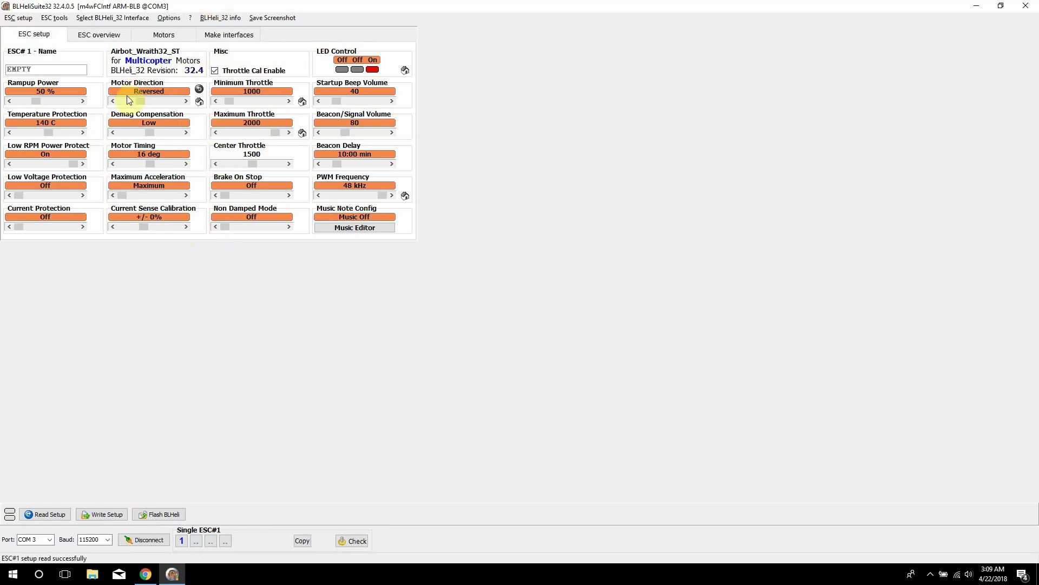
{"action": "left_click", "coordinate": [112, 102]}
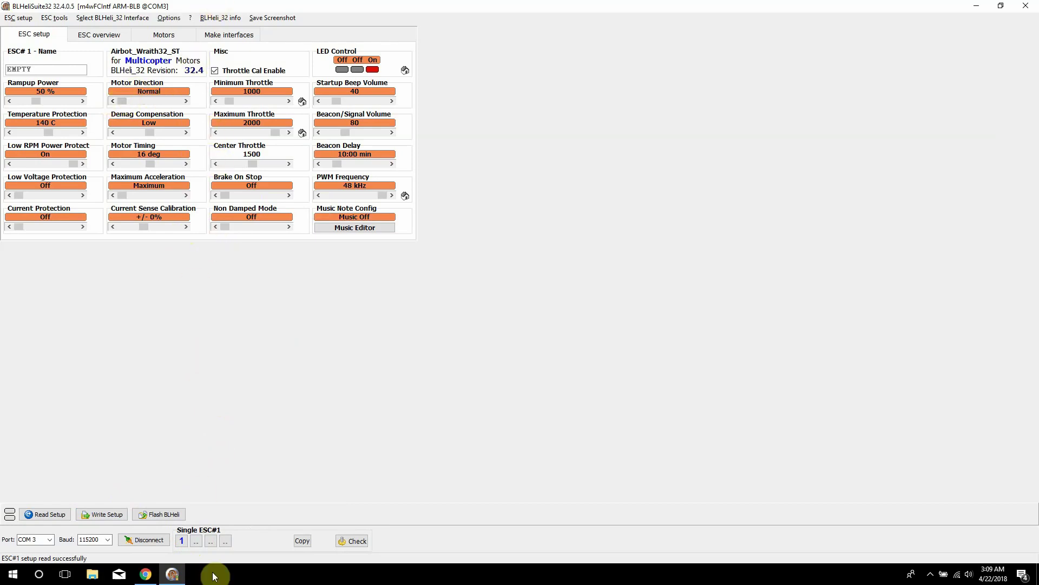
{"action": "left_click", "coordinate": [195, 541]}
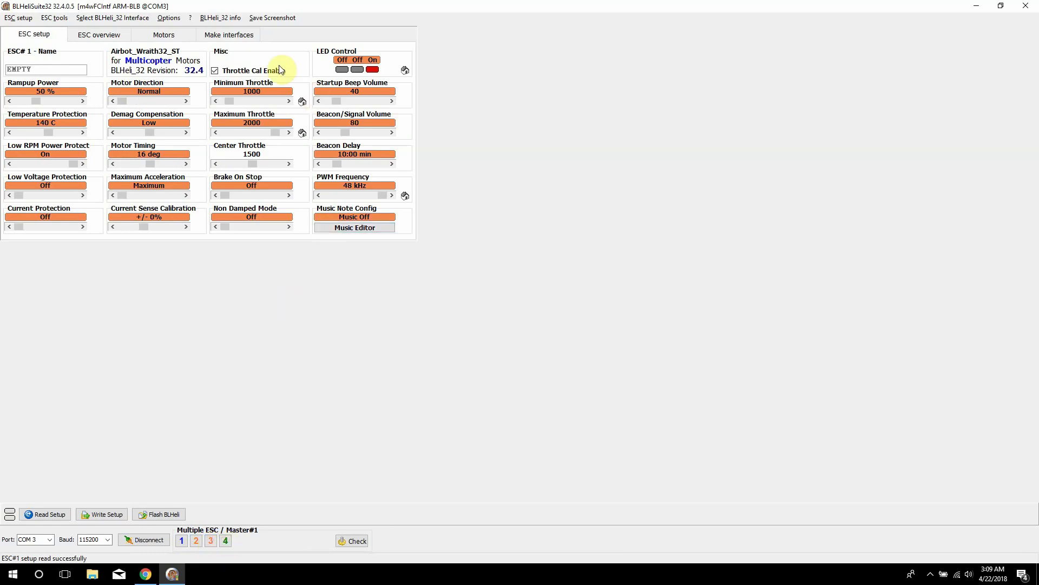
Turn the blue and green ESC LEDs on and off again, leaving only the red LED on
{"action": "left_click", "coordinate": [358, 69]}
{"action": "left_click", "coordinate": [343, 70]}
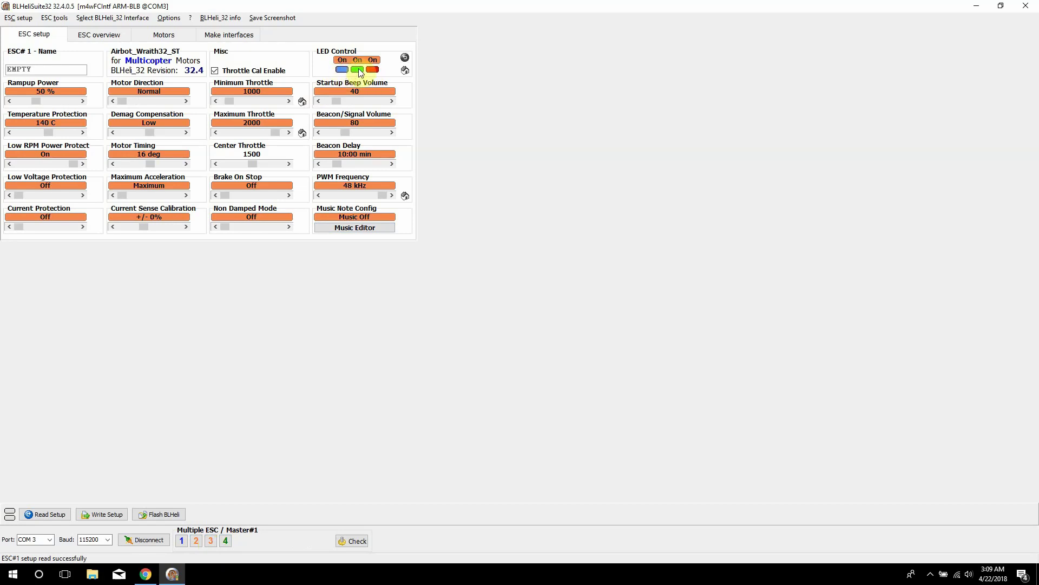
{"action": "left_click", "coordinate": [356, 70]}
{"action": "left_click", "coordinate": [342, 70]}
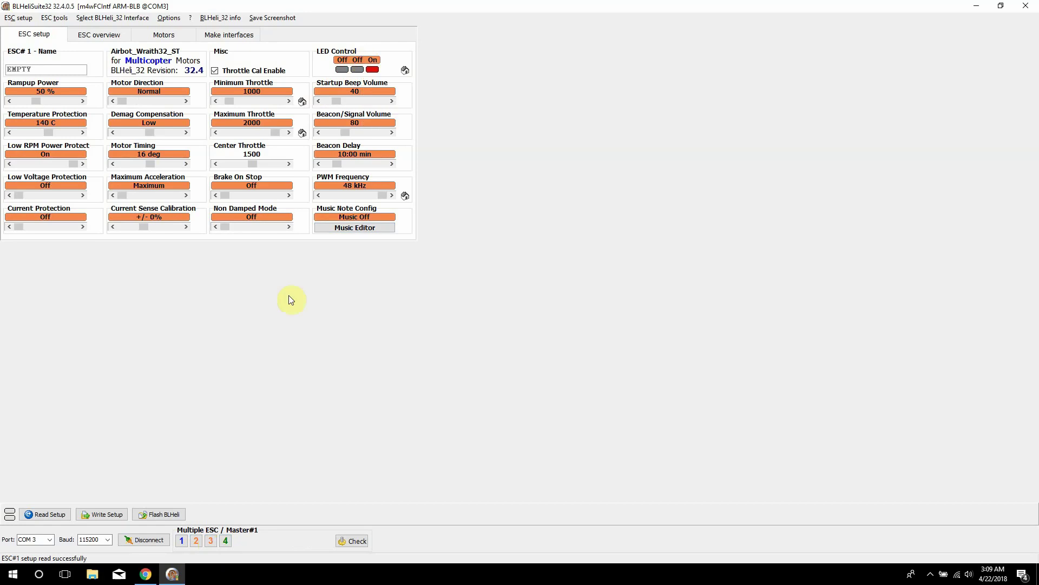
Look at the Music Editor and examine the PWM frequency, temperature, low RPM and low voltage protection, rampup power and motor timing settings
{"action": "left_click", "coordinate": [347, 230]}
{"action": "mouse_move", "coordinate": [329, 180]}
{"action": "mouse_move", "coordinate": [49, 136]}
{"action": "mouse_move", "coordinate": [95, 156]}
{"action": "mouse_move", "coordinate": [9, 136]}
{"action": "mouse_move", "coordinate": [45, 93]}
{"action": "mouse_move", "coordinate": [36, 194]}
{"action": "mouse_move", "coordinate": [150, 151]}
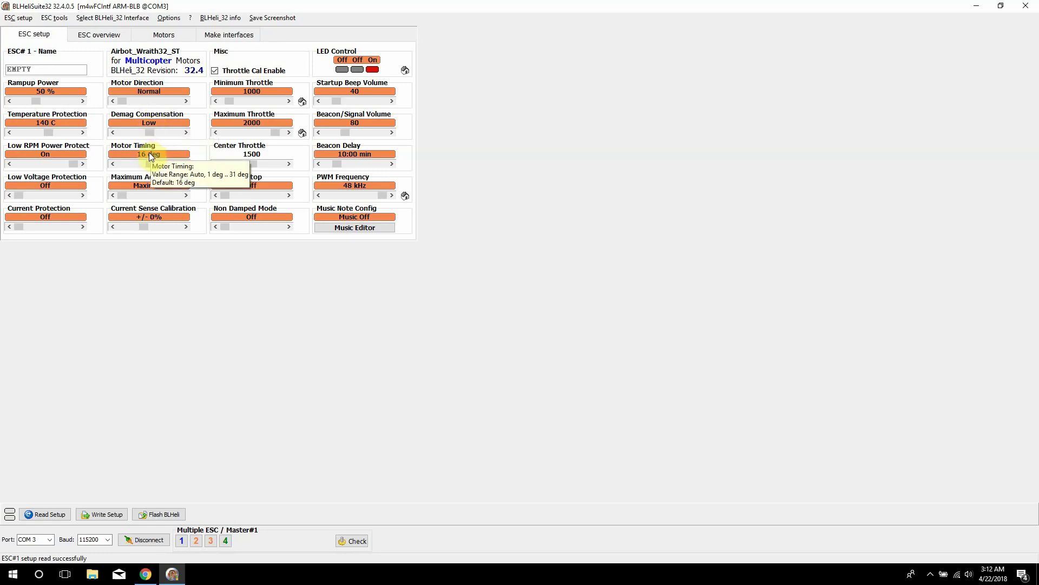
{"action": "mouse_move", "coordinate": [129, 166]}
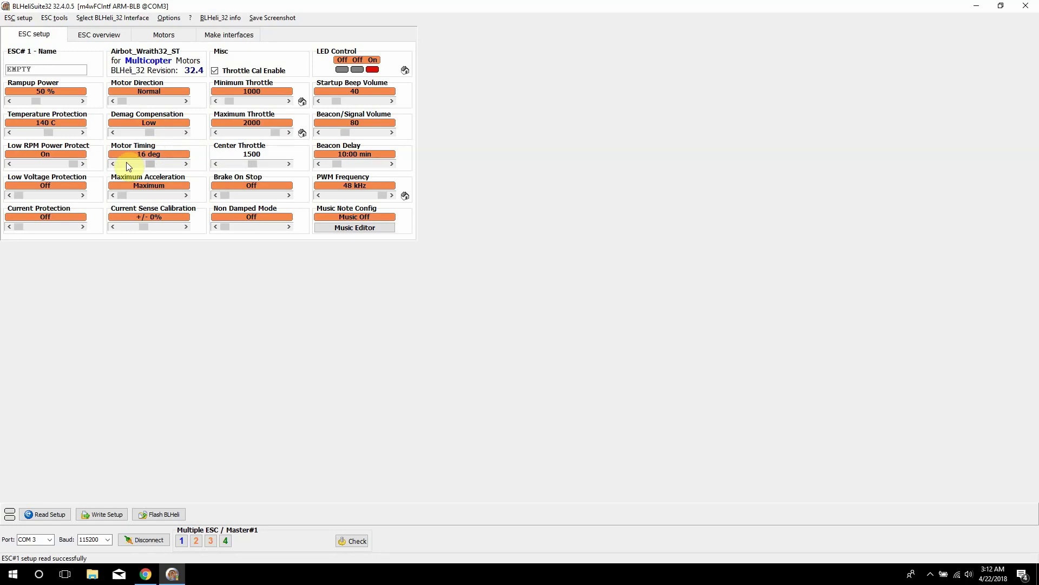
Try different motor timing values below and above the default, and return the timing to 16 deg
{"action": "left_click", "coordinate": [112, 163]}
{"action": "left_click", "coordinate": [112, 163]}
{"action": "left_click", "coordinate": [111, 163]}
{"action": "left_click_drag", "start_coordinate": [130, 164], "coordinate": [170, 184]}
{"action": "key", "text": "Right"}
Review the current sense calibration, non damped mode and beacon delay settings, and compare all four ESCs in the overview
{"action": "mouse_move", "coordinate": [174, 227]}
{"action": "mouse_move", "coordinate": [264, 215]}
{"action": "mouse_move", "coordinate": [351, 159]}
{"action": "left_click", "coordinate": [97, 34]}
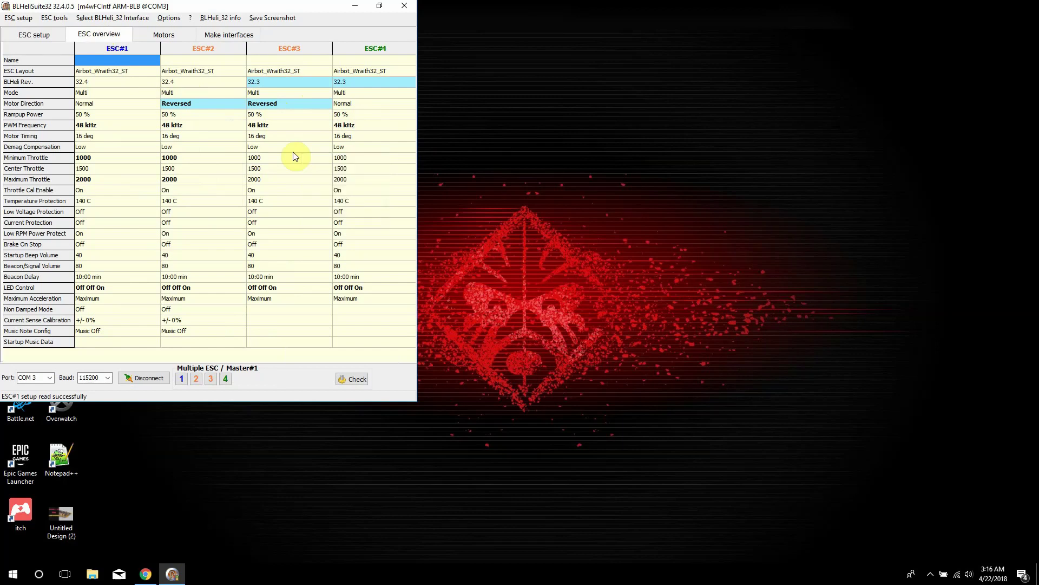
View the motor test controls, acknowledging the ESC restart notice, look at the Arduino interface options, and return to the ESC setup
{"action": "left_click", "coordinate": [161, 37]}
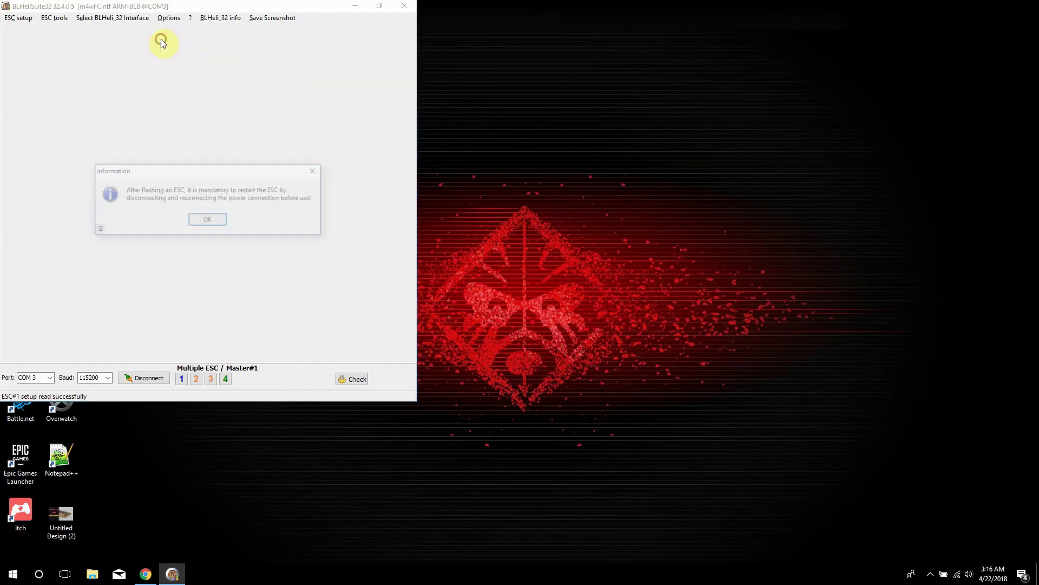
{"action": "left_click", "coordinate": [208, 221]}
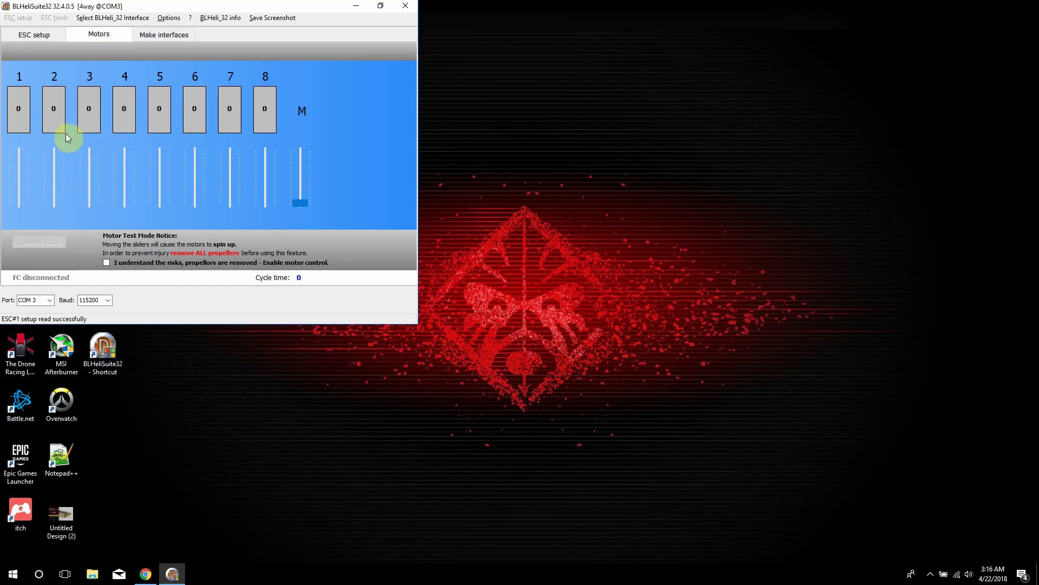
{"action": "left_click", "coordinate": [146, 37]}
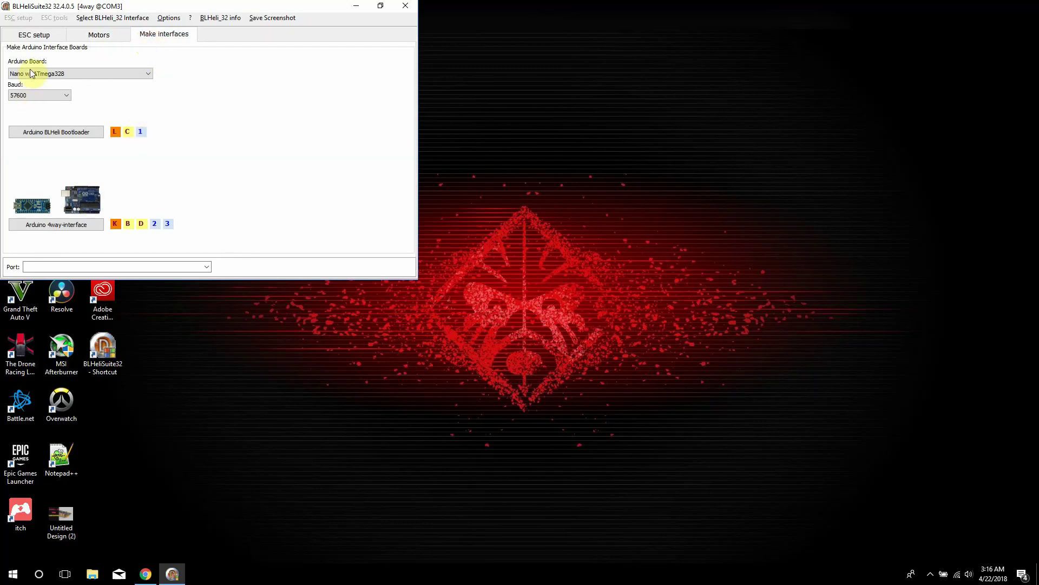
{"action": "left_click", "coordinate": [41, 38]}
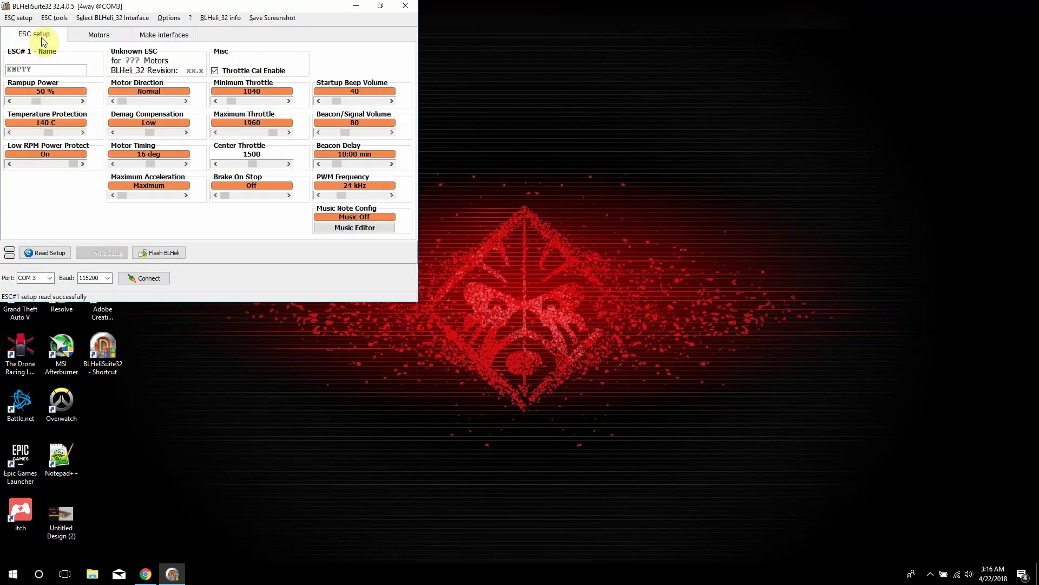